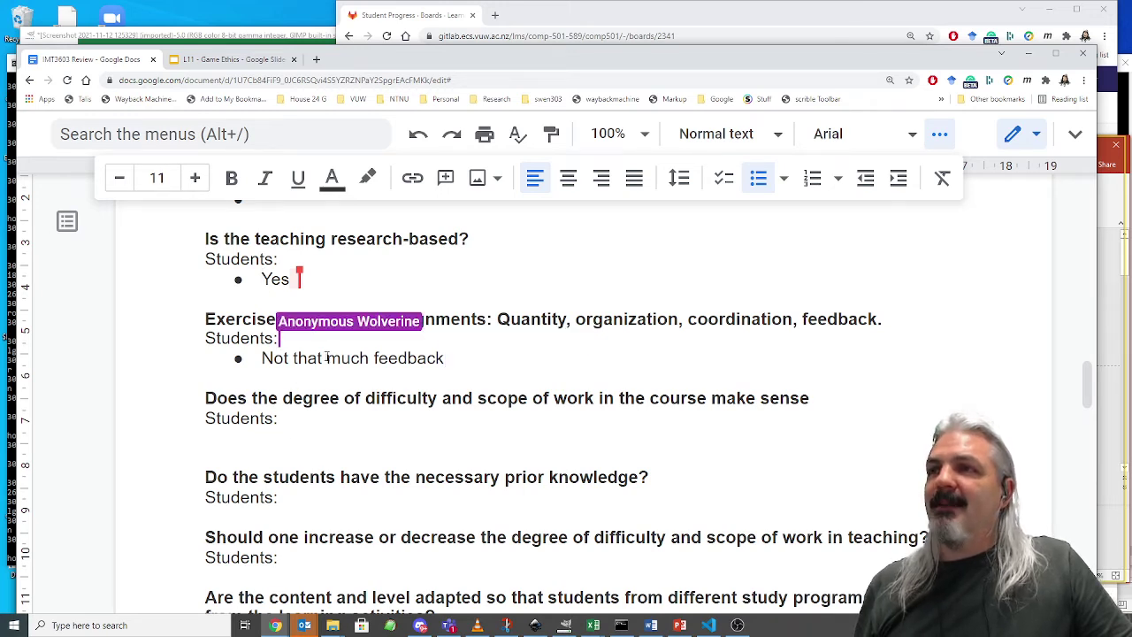
Add a 'Lecturer:' label below 'Not that much feedback' with a bulleted line beneath it.
click(449, 357)
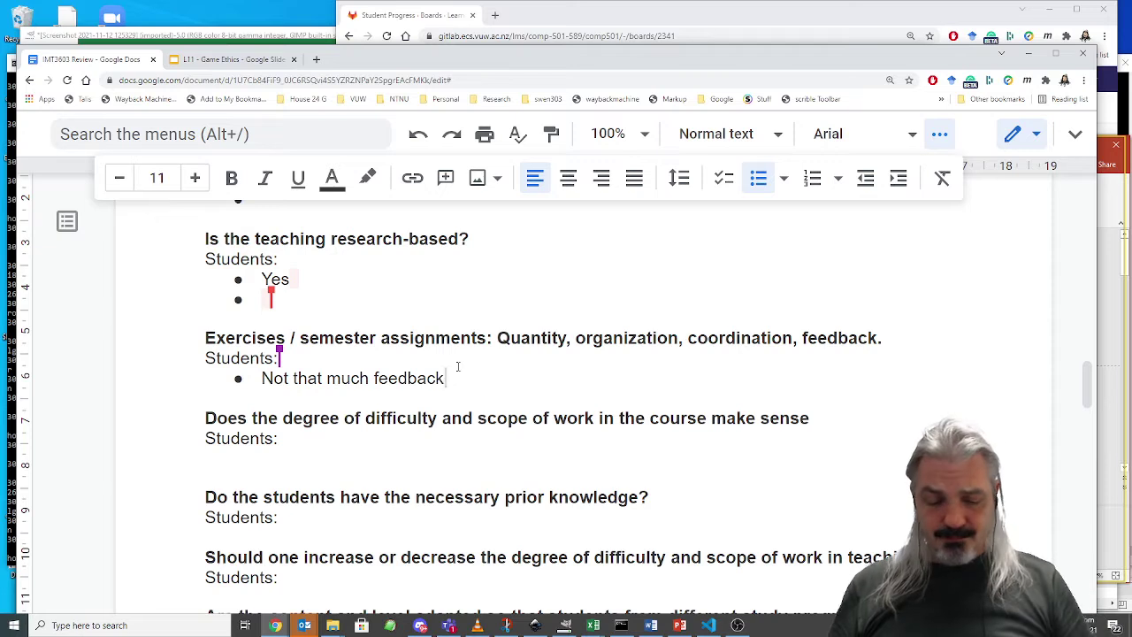
key(Return)
key(Return)
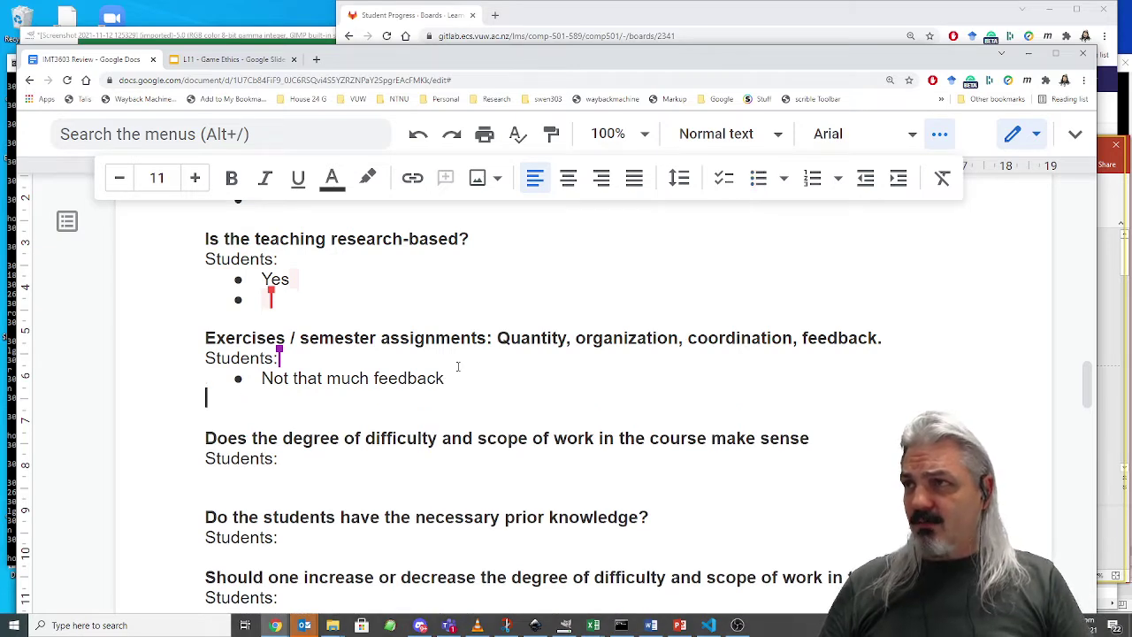
key(Return)
text(Lecturere)
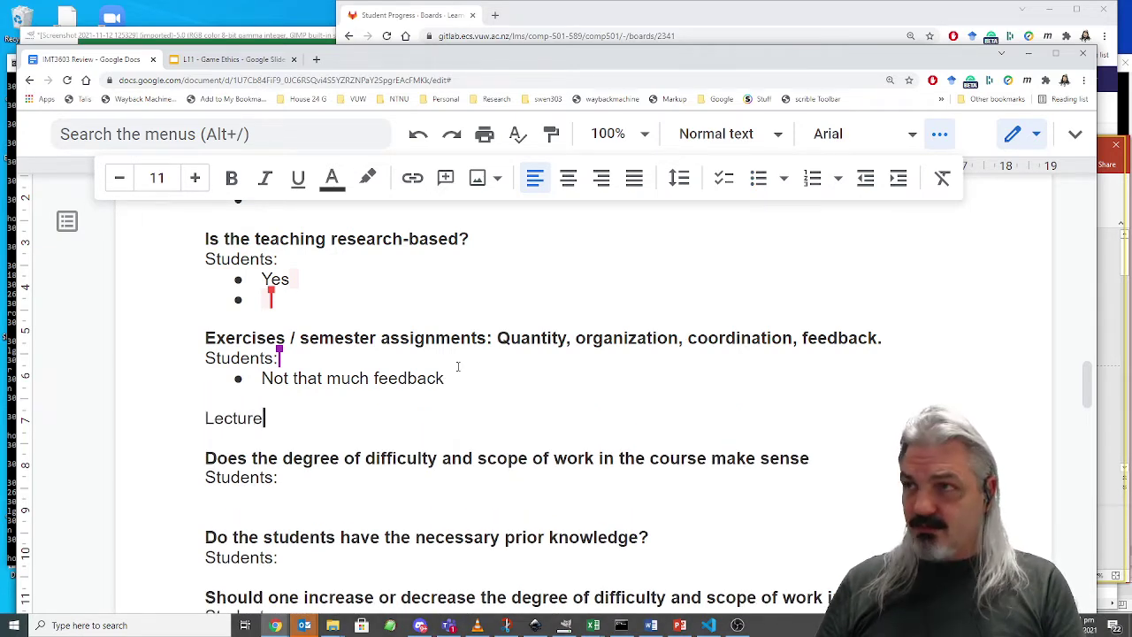
key(BackSpace)
text(:)
key(Return)
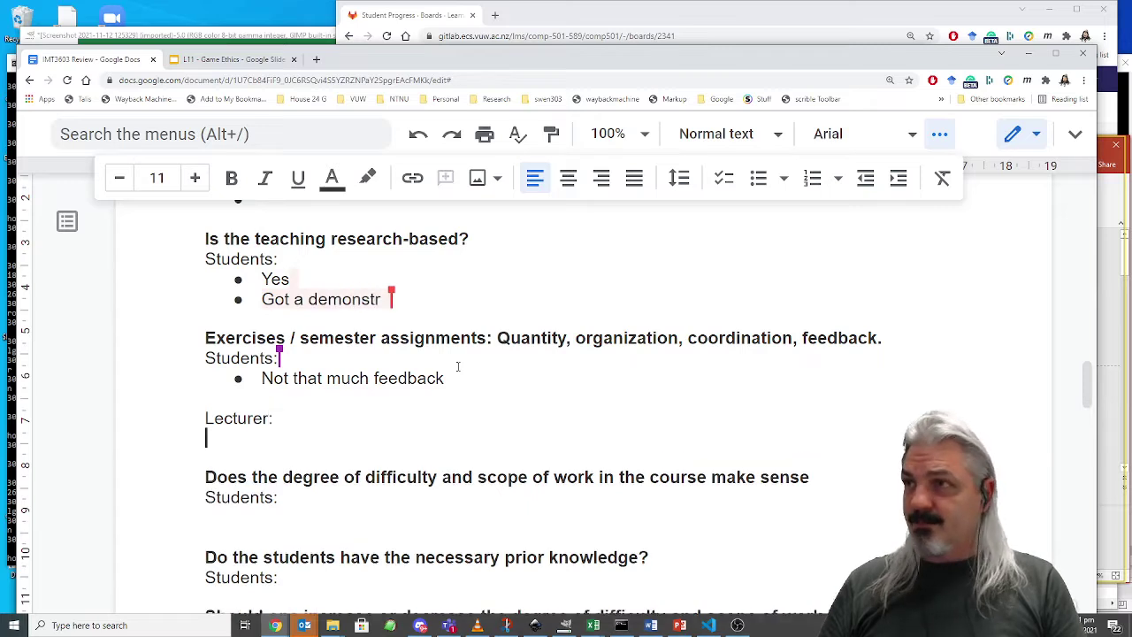
click(760, 187)
Type 'Action point: Allocate more time for specific feedback to groups and assistance with game development.'.
text(Acr)
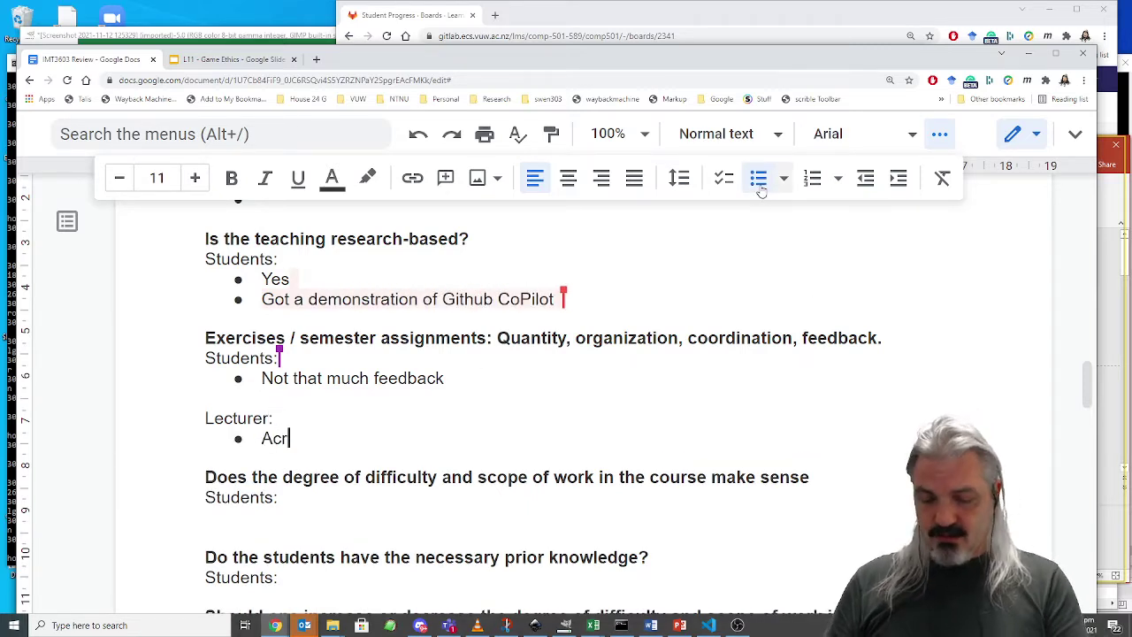
text(ion pin)
key(BackSpace)
key(BackSpace)
text(oint)
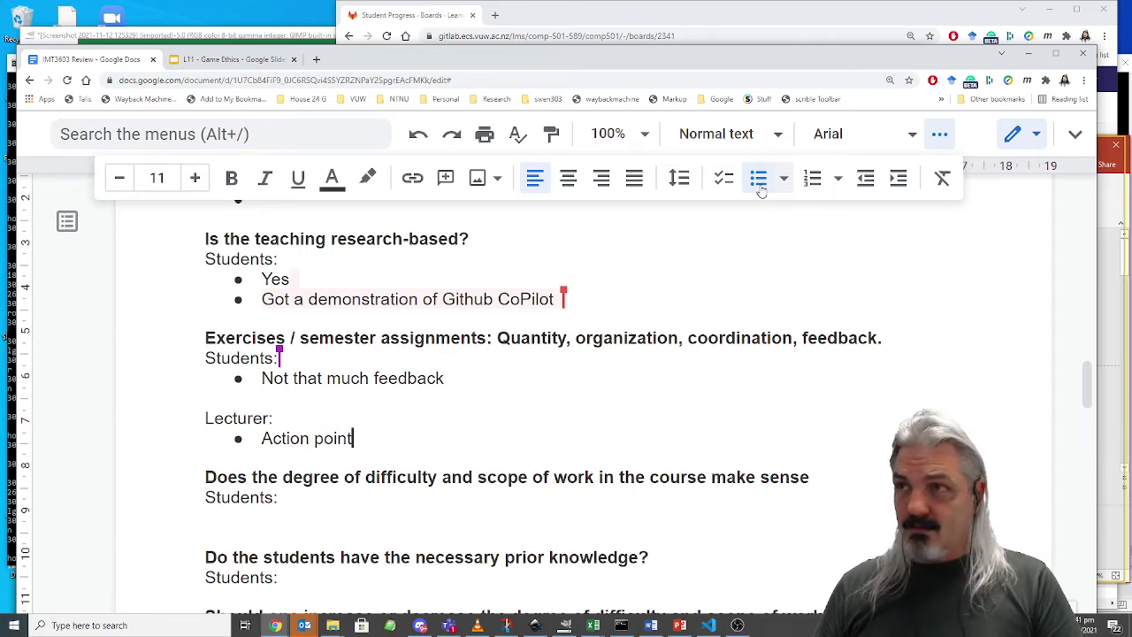
text(: Alloca)
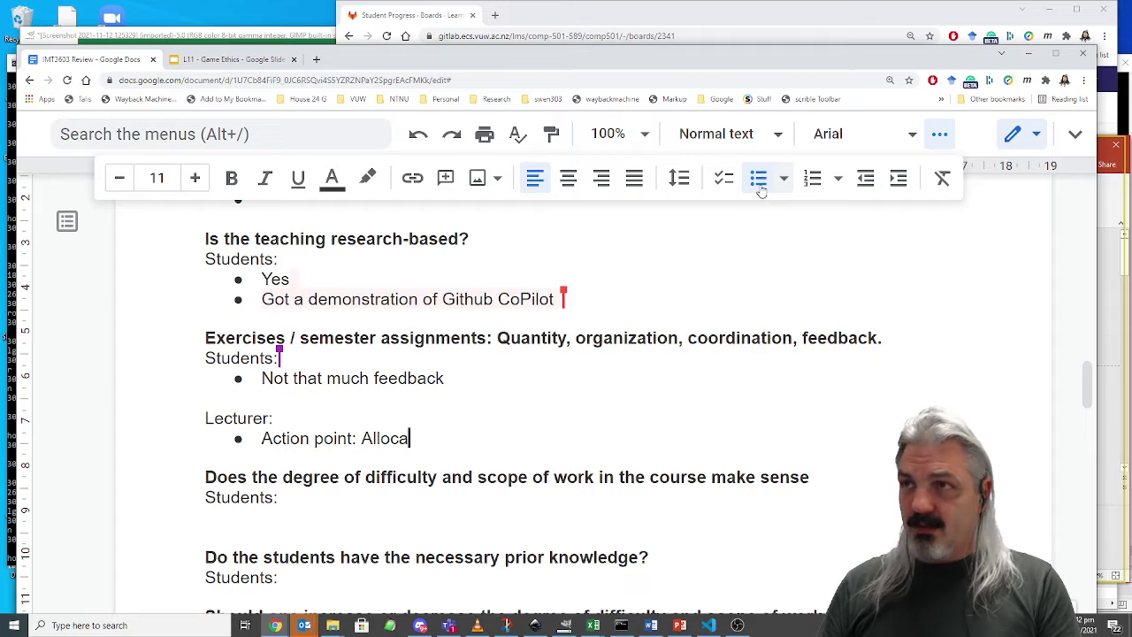
text(te omre)
key(BackSpace)
key(BackSpace)
key(BackSpace)
key(BackSpace)
text(more time )
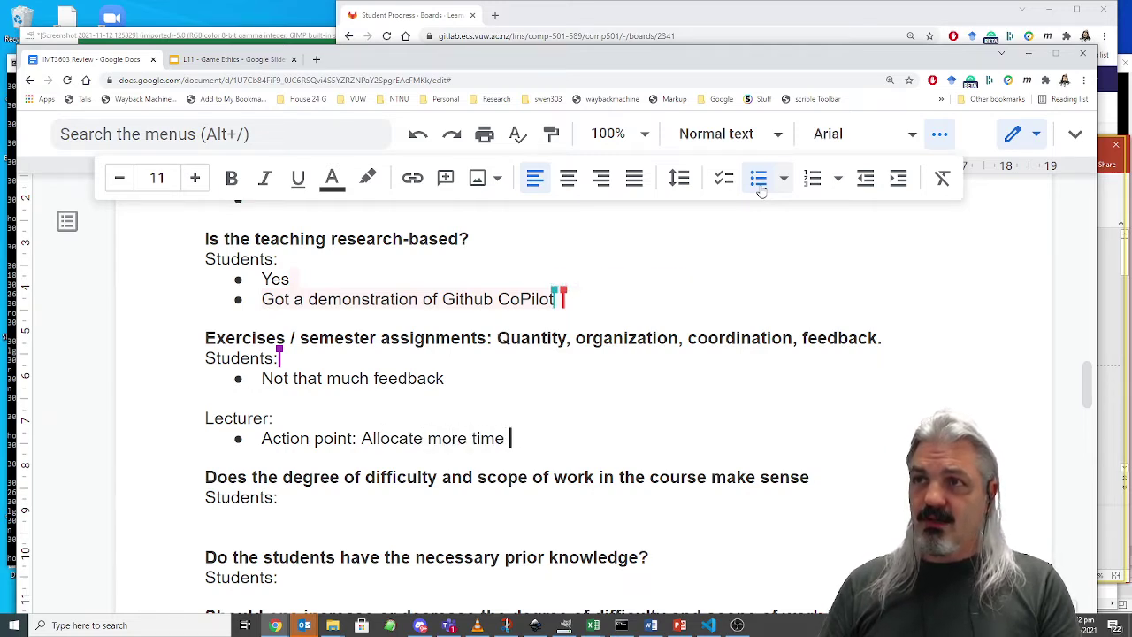
text(for specific fe)
text(edback o g)
text(roup)
key(BackSpace)
key(BackSpace)
key(BackSpace)
key(BackSpace)
key(BackSpace)
key(BackSpace)
key(BackSpace)
text(to)
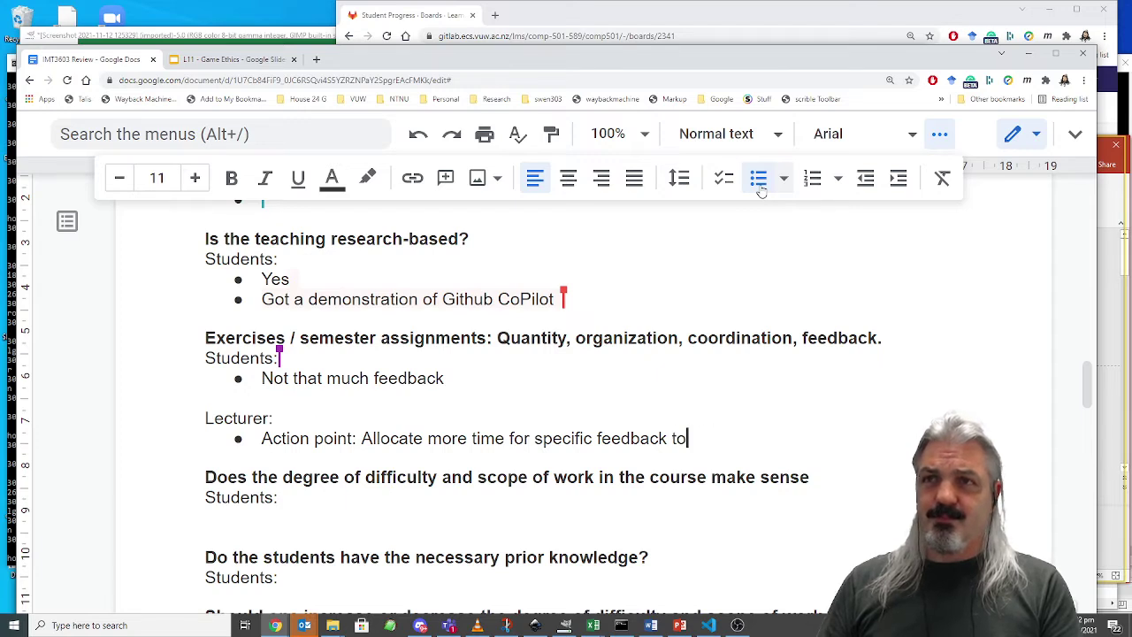
text( groups and ass)
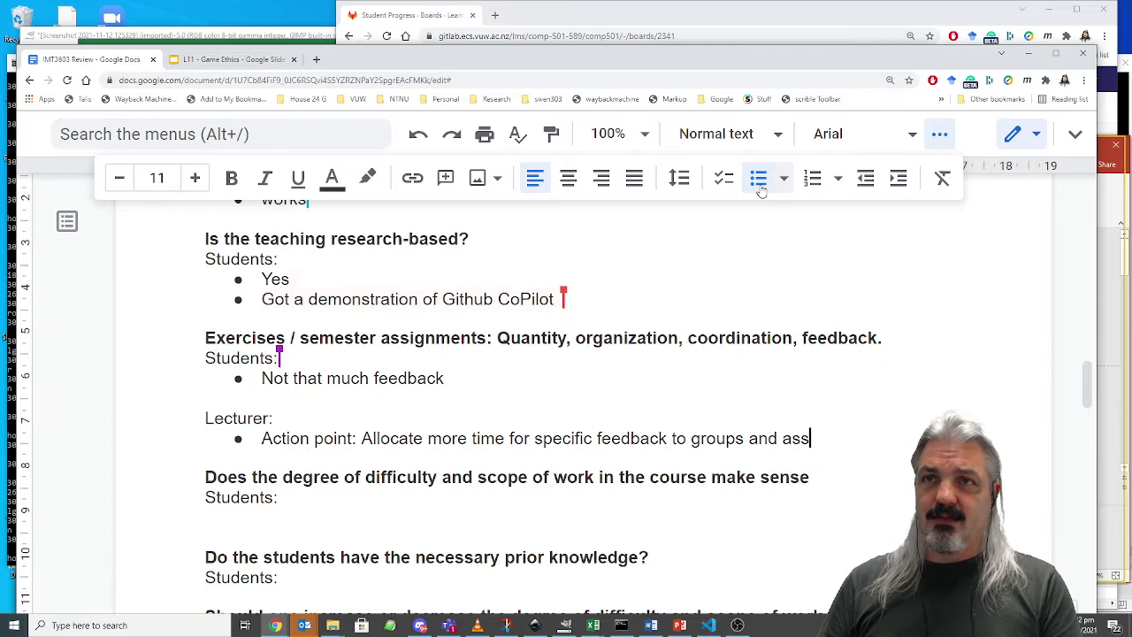
text(istance with )
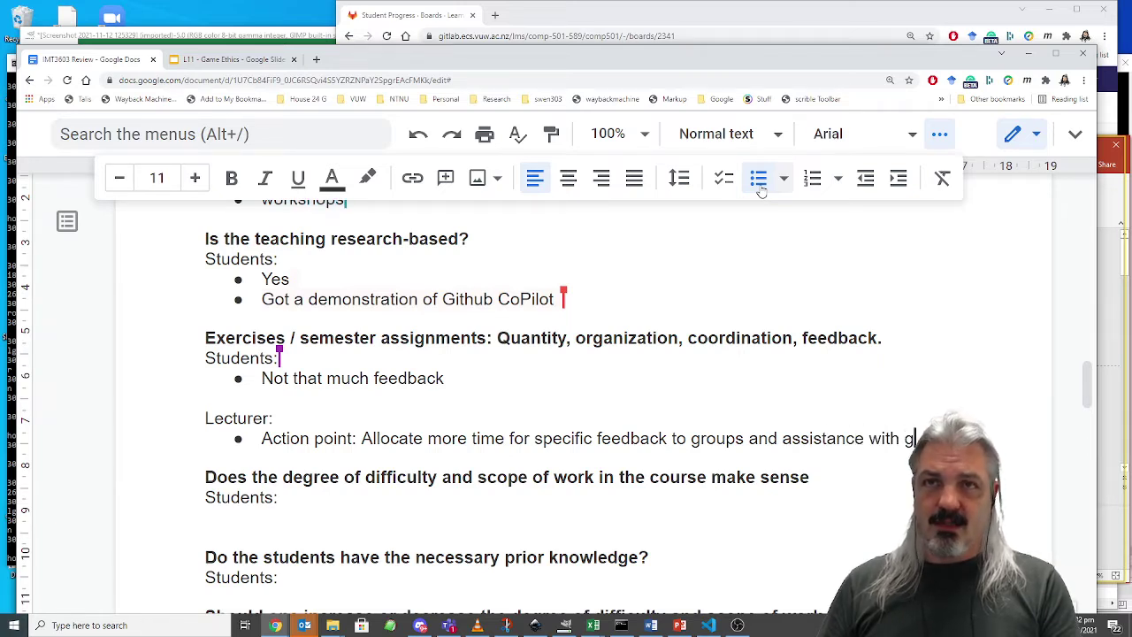
text(game developm)
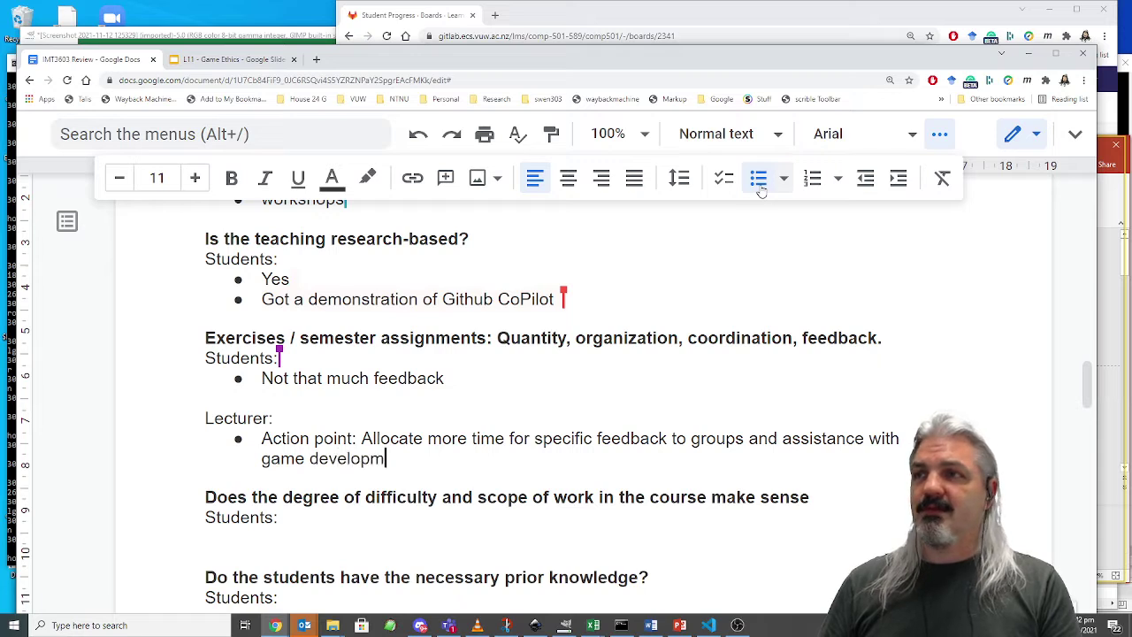
text(ent.)
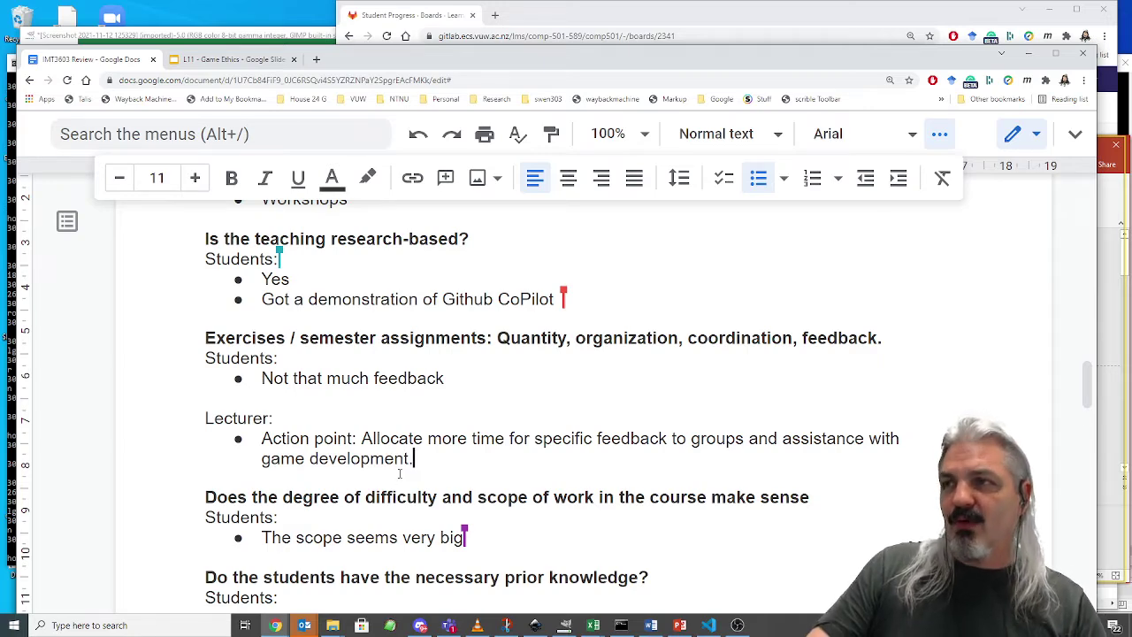
scroll(398, 476, down, 1)
scroll(400, 475, down, 2)
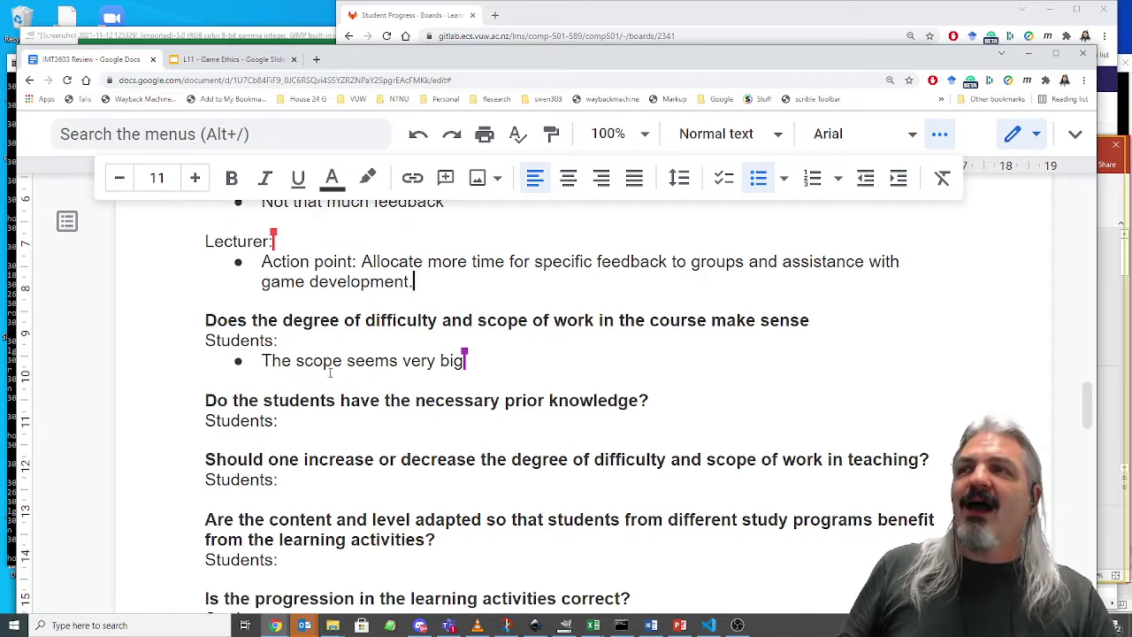
Add a 'Lecturer:' label under the scope comment with a bulleted line beneath it.
click(502, 361)
key(Return)
key(Return)
key(Return)
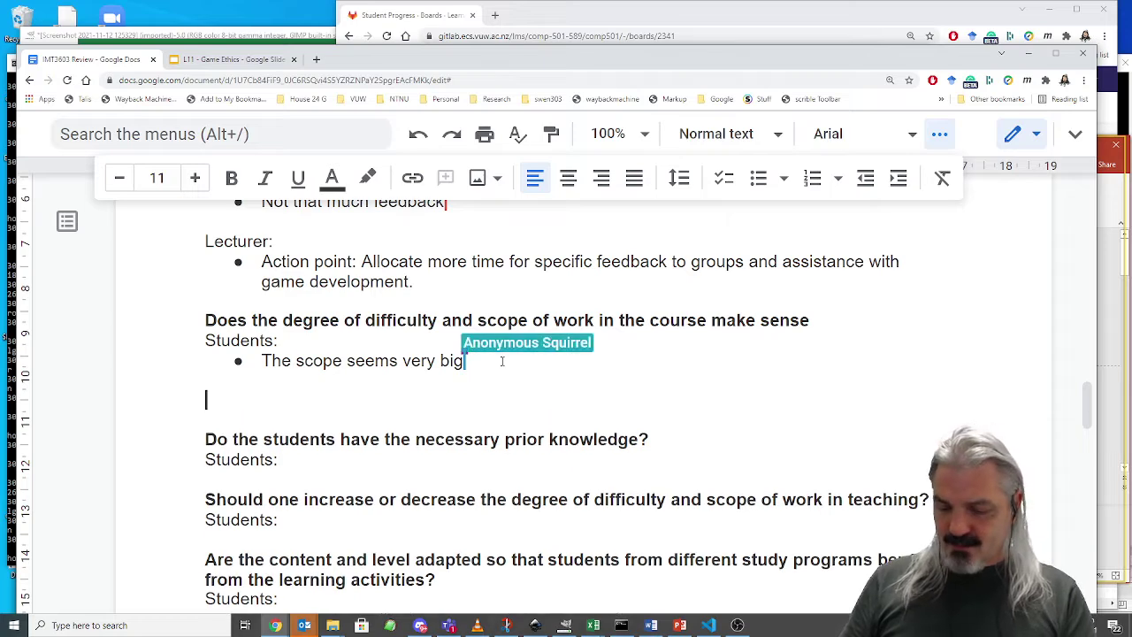
text(Lecturer:)
key(Return)
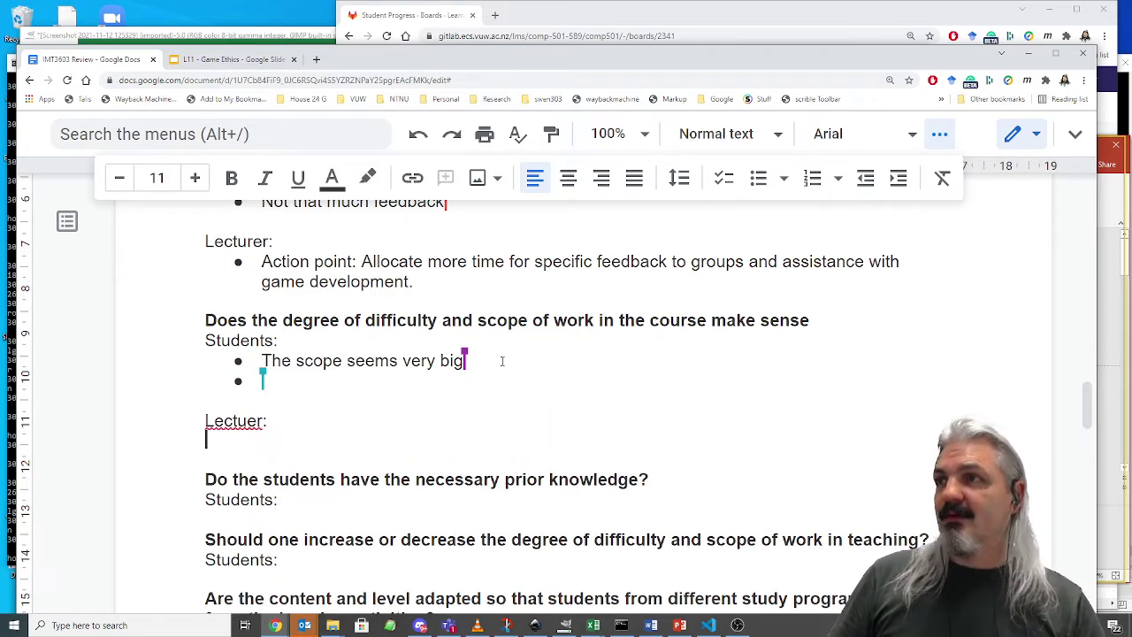
click(248, 421)
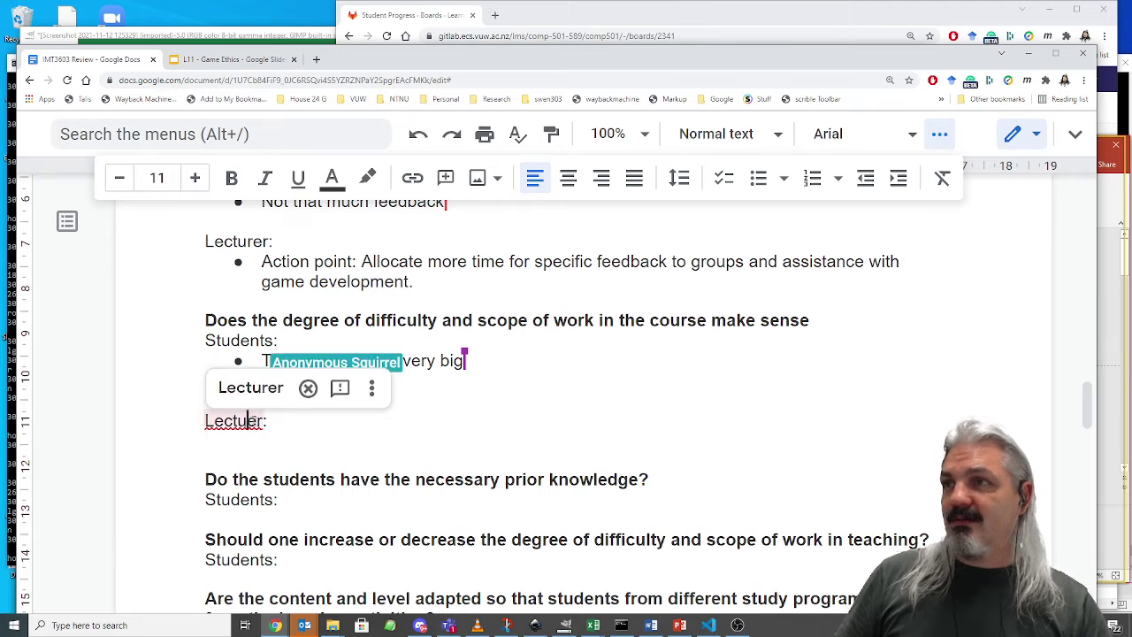
key(Down)
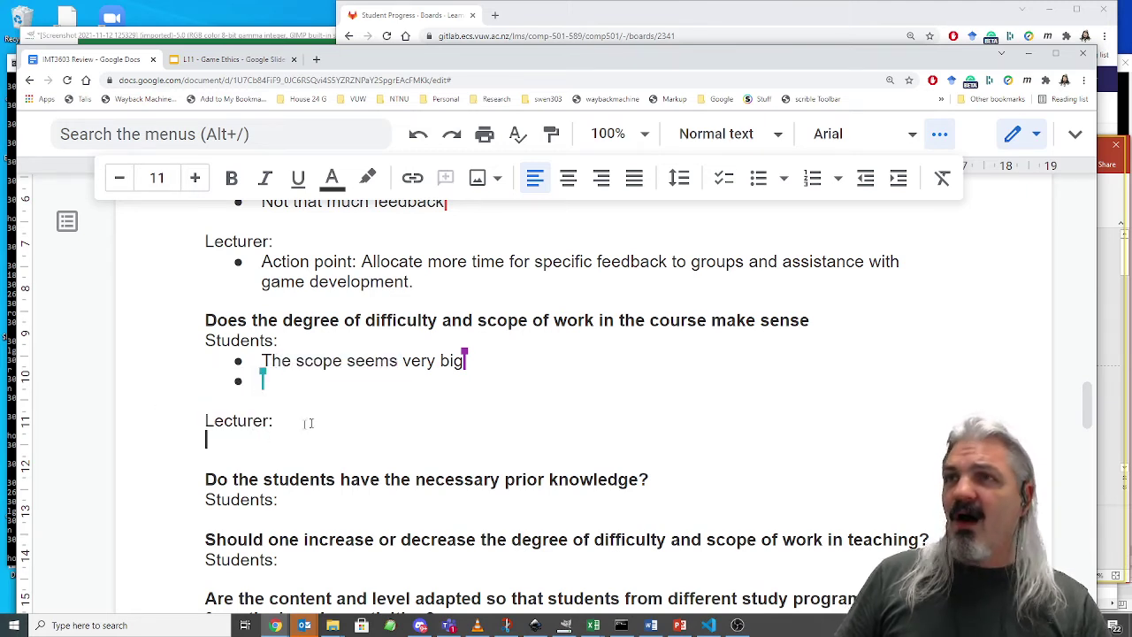
click(759, 180)
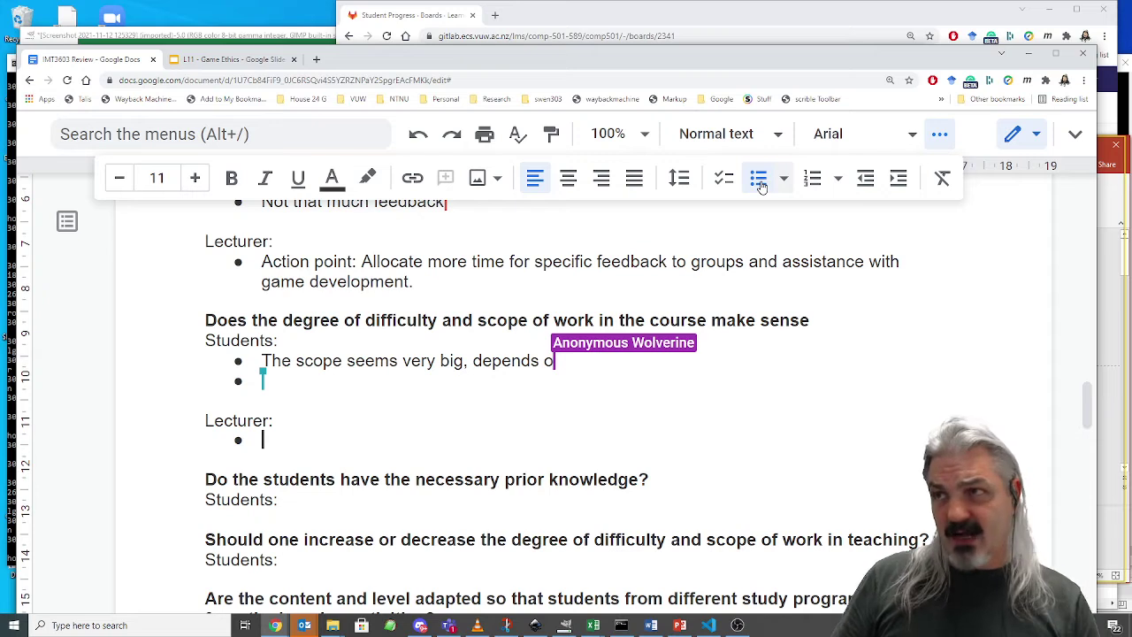
Write the scope response: not well defined and stressful, but developing scope and estimating is part of the course's value.
text(S)
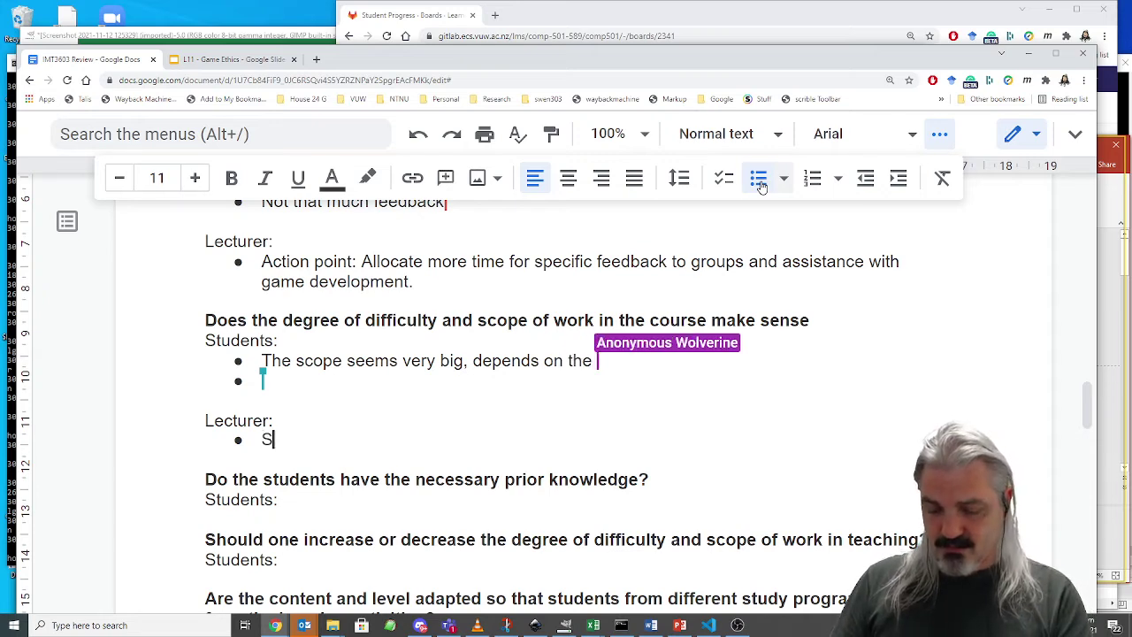
text(cope is no)
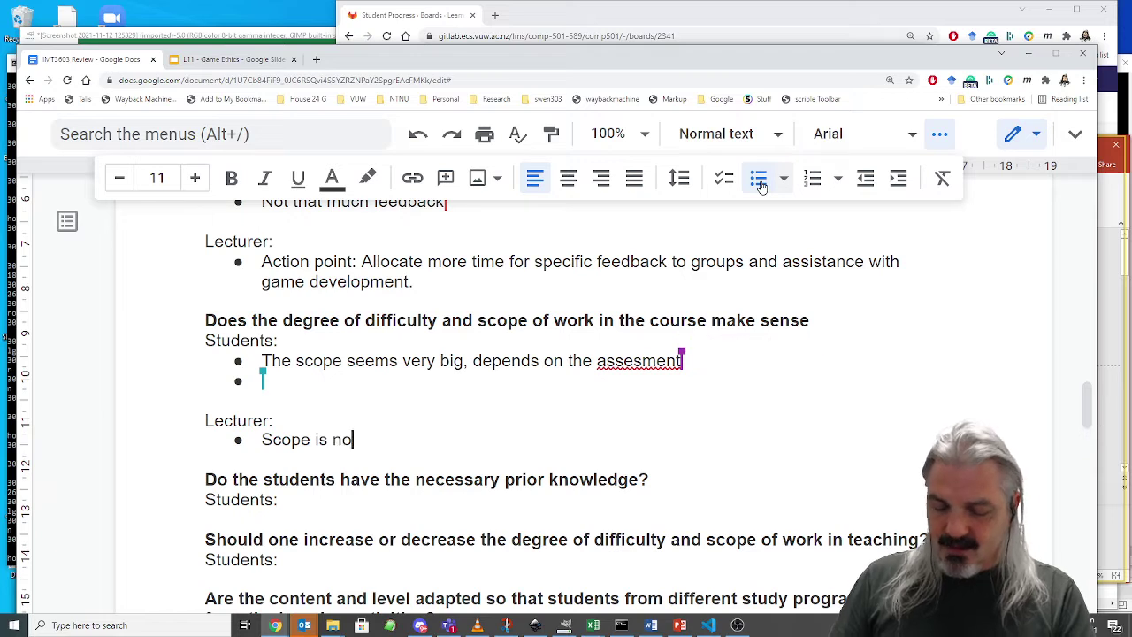
text(t well defined., )
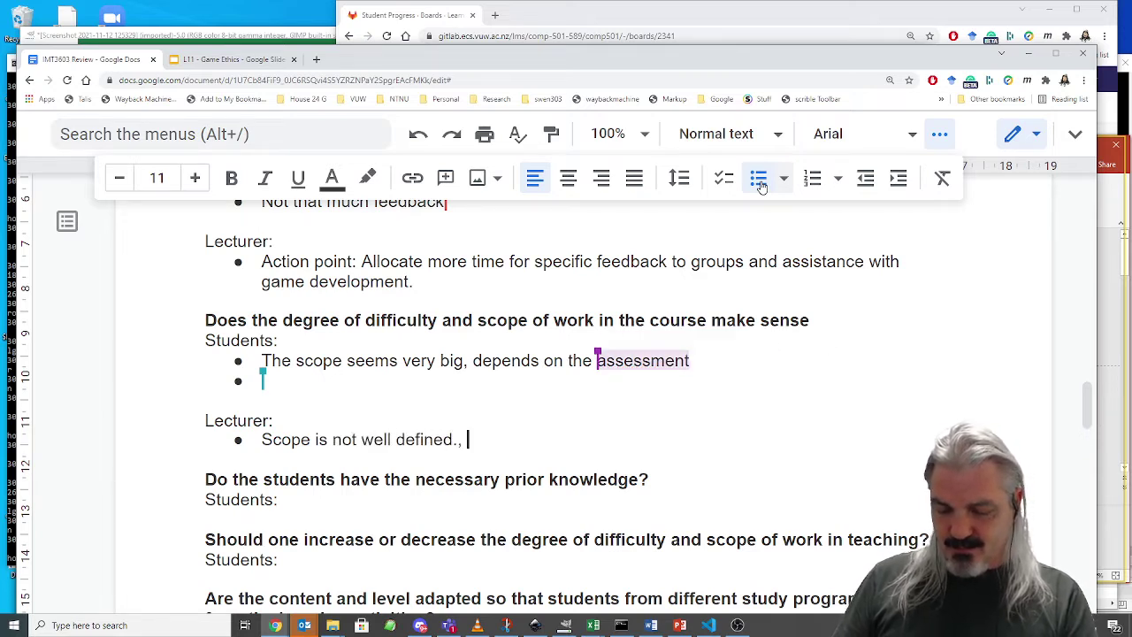
text(and )
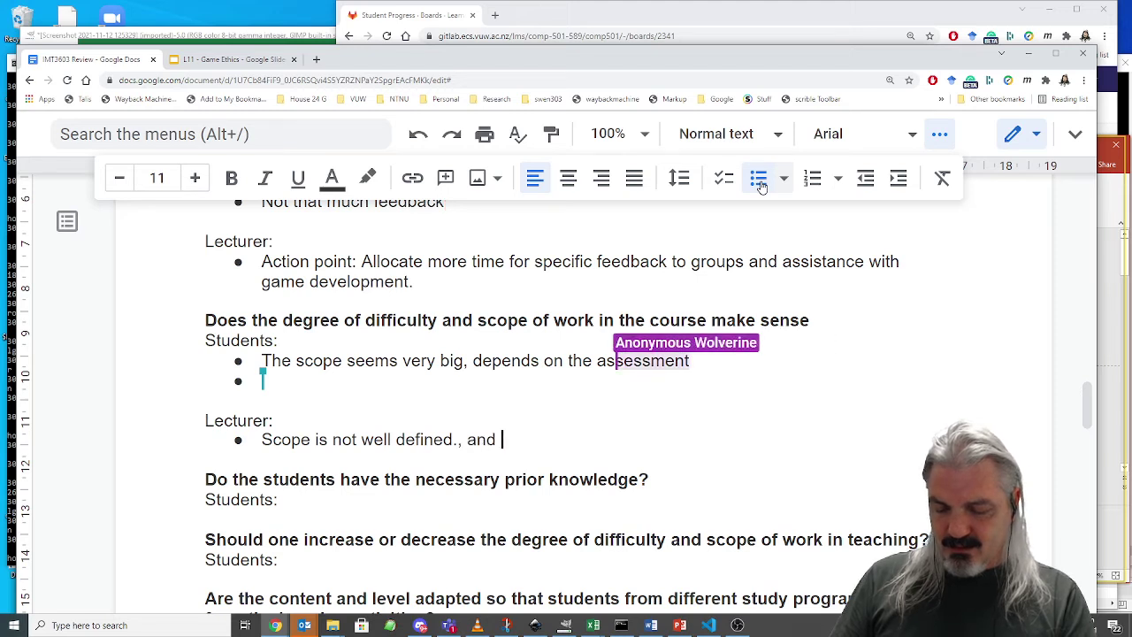
text(that c)
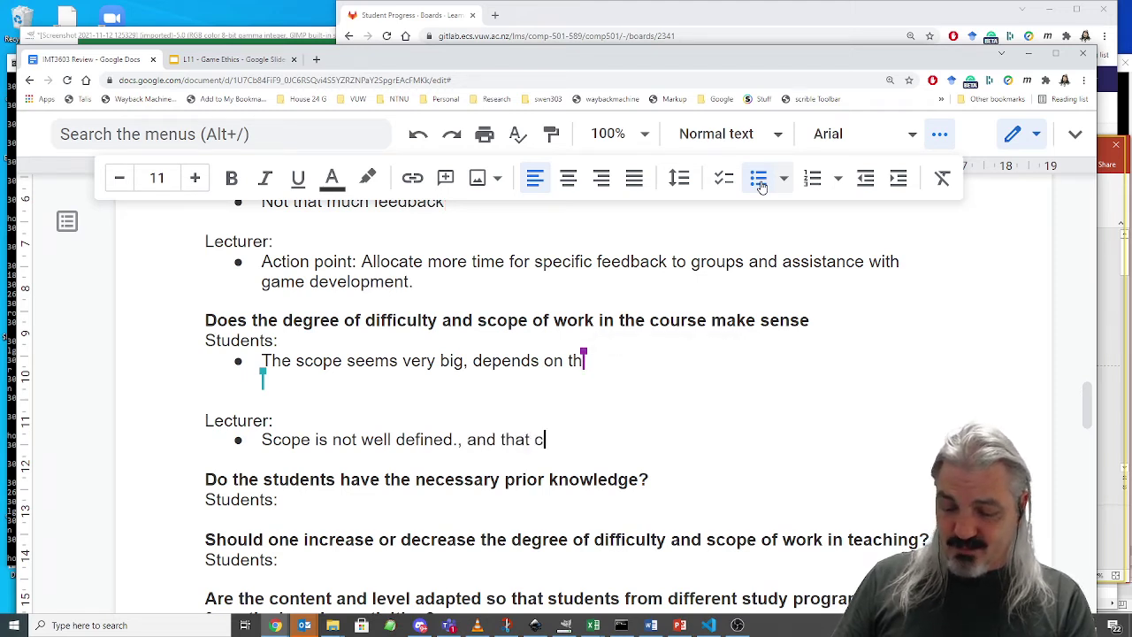
text(an be very)
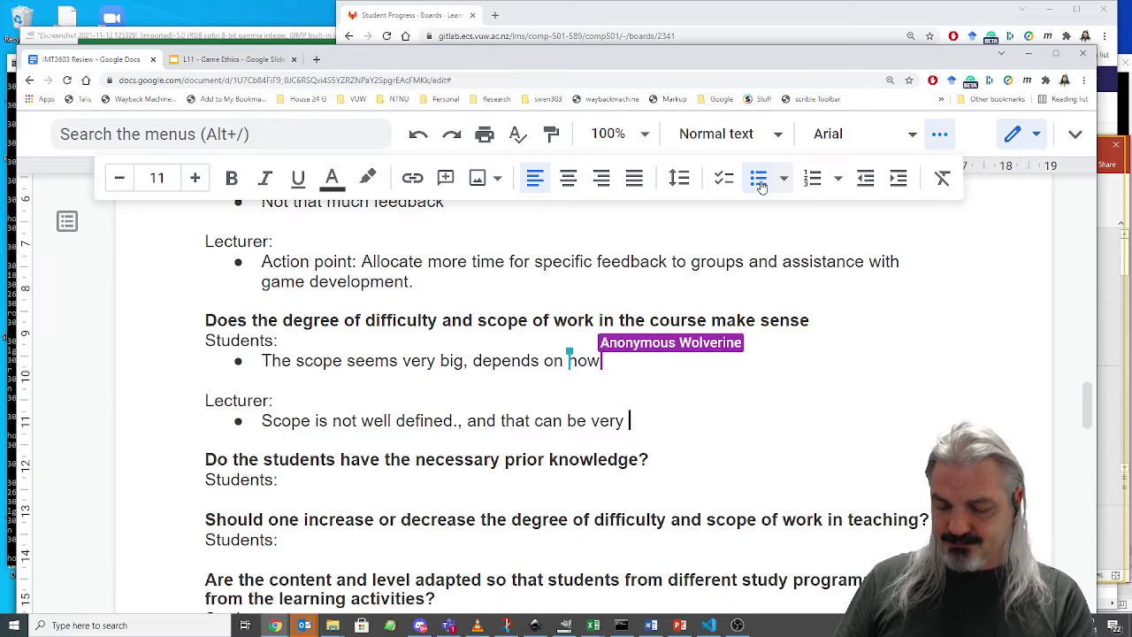
text( stress)
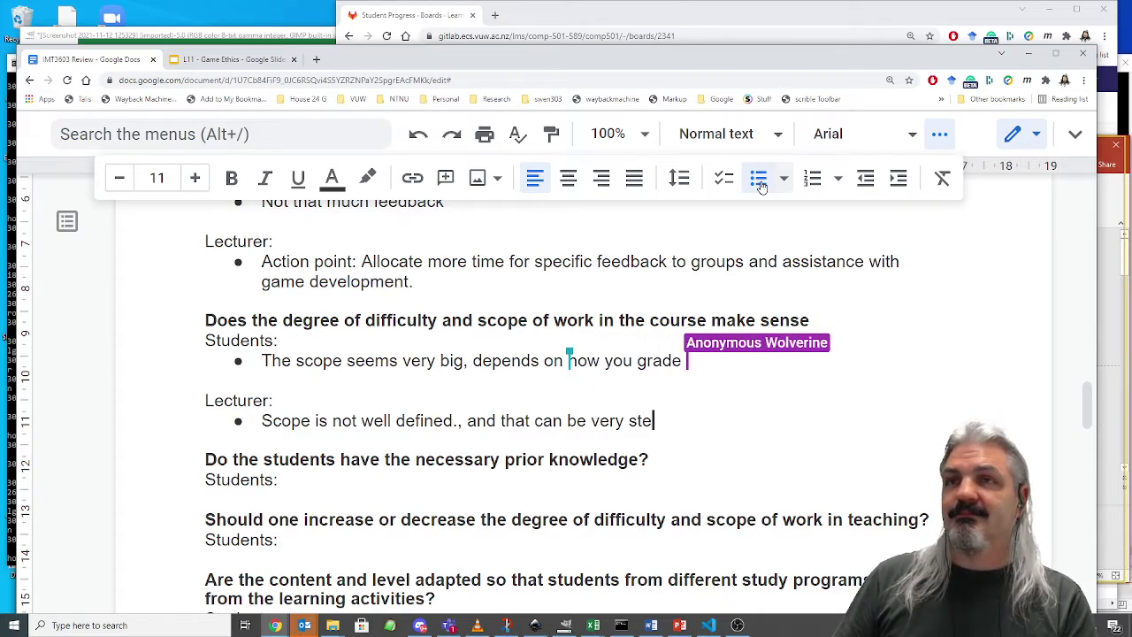
text(ful.  )
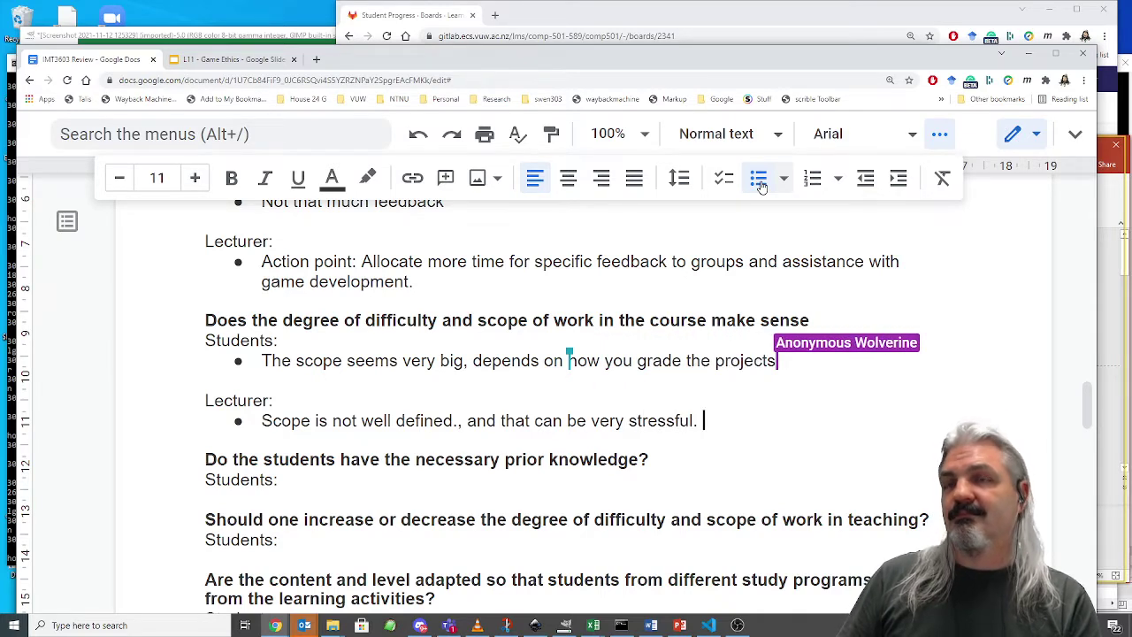
text(I)
key(BackSpace)
text(H)
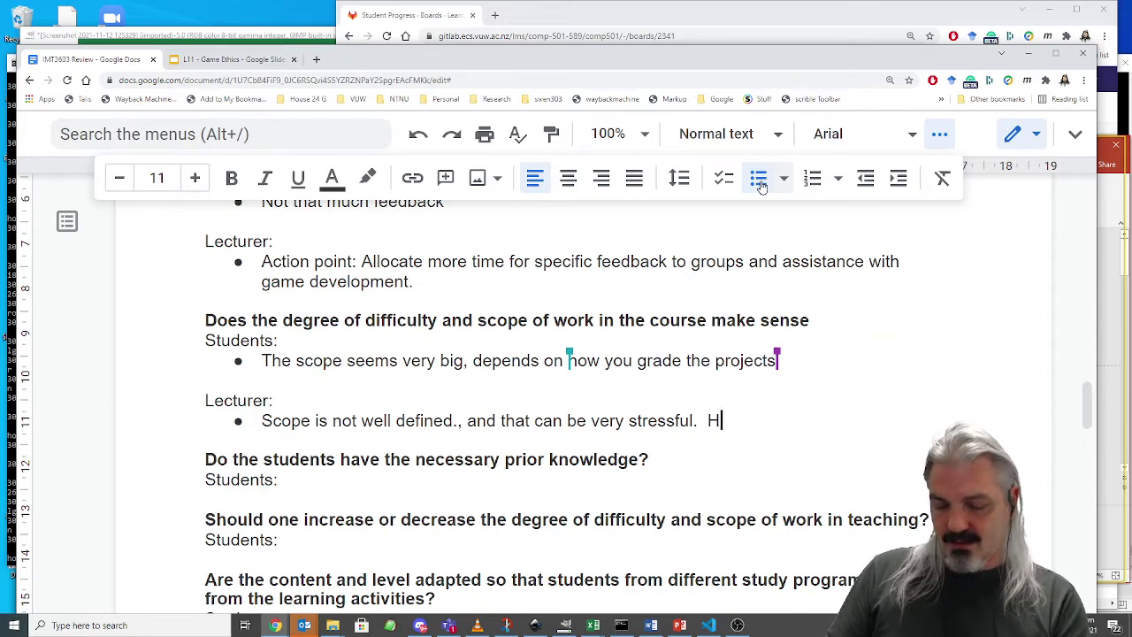
text(owever part o)
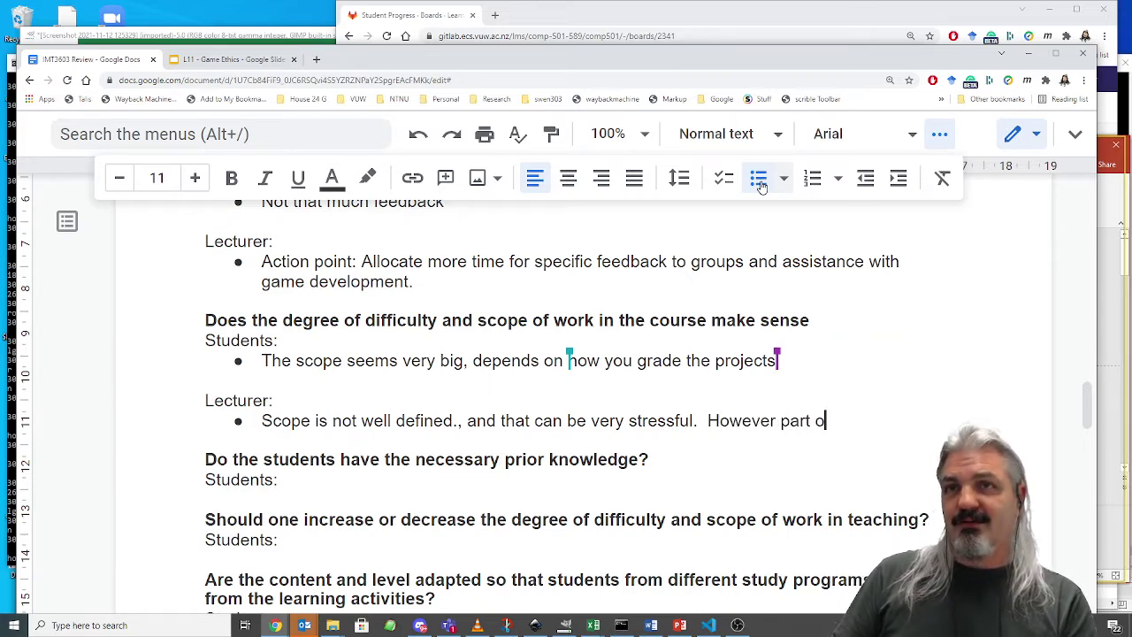
text(f the balu)
key(BackSpace)
key(BackSpace)
key(BackSpace)
key(BackSpace)
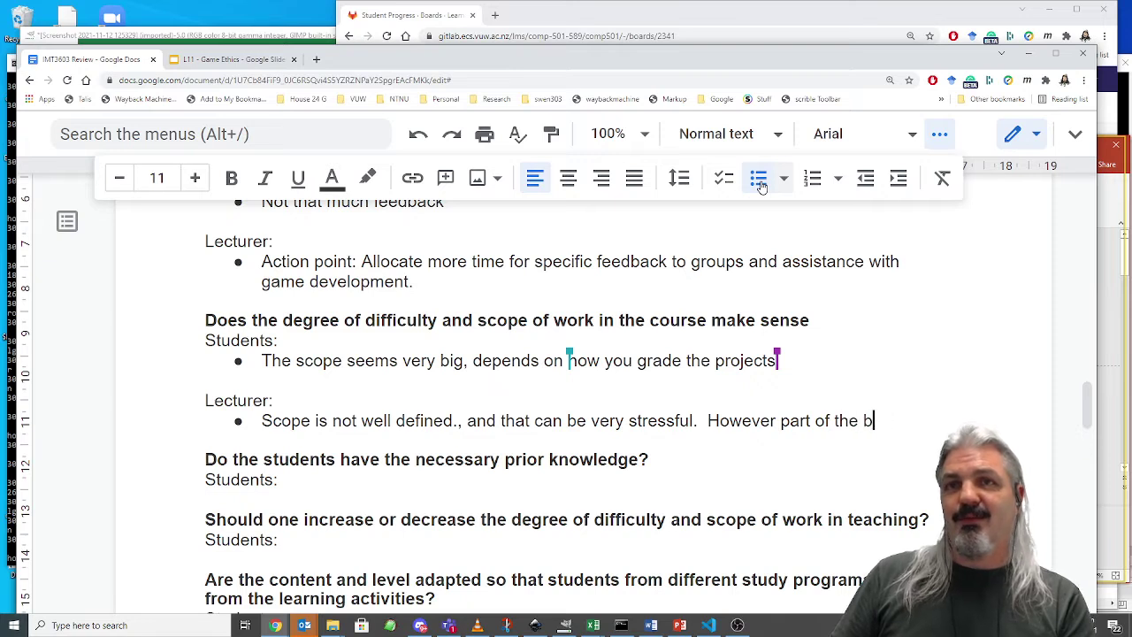
text(value of the o)
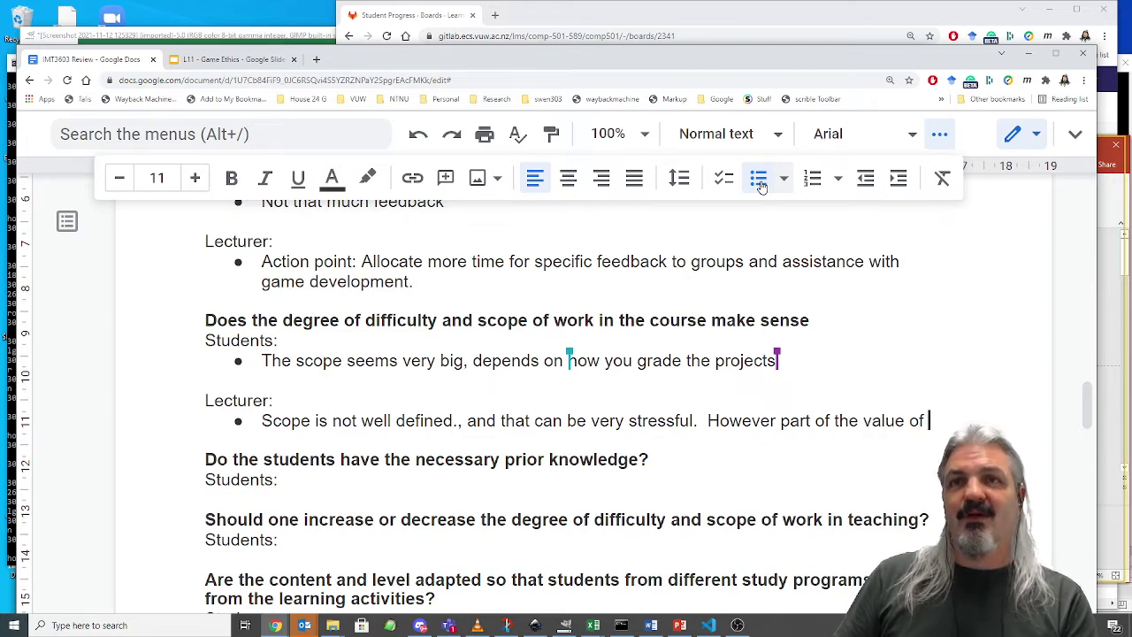
key(BackSpace)
key(BackSpace)
text(c)
key(BackSpace)
text(couse)
key(BackSpace)
key(BackSpace)
text(rse is )
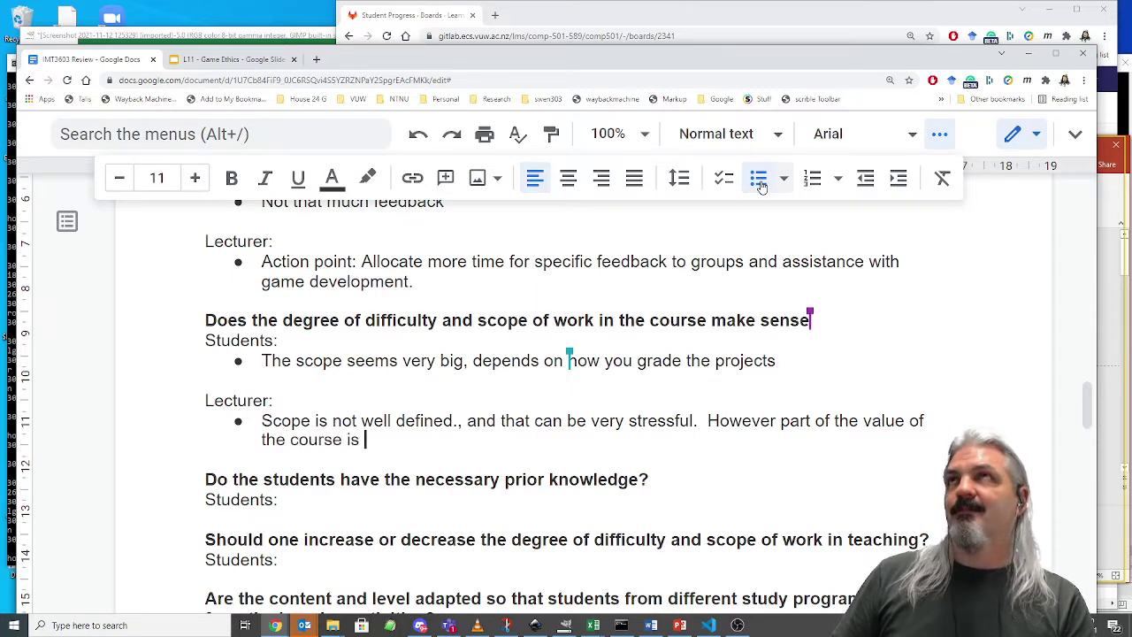
text(de)
key(BackSpace)
text(developing s)
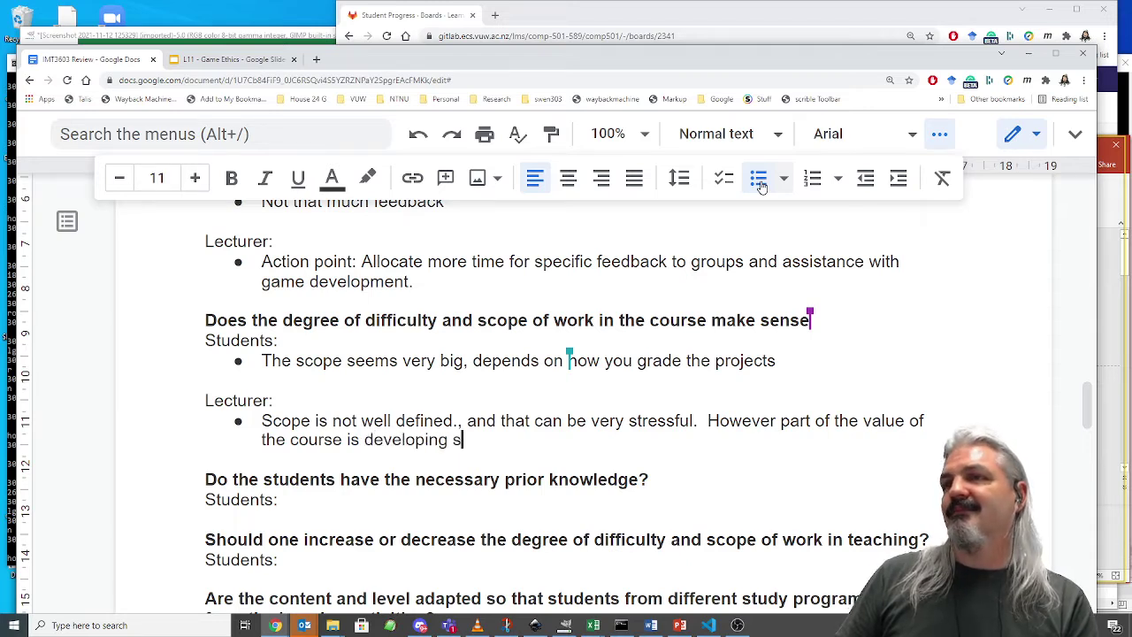
text(cope and )
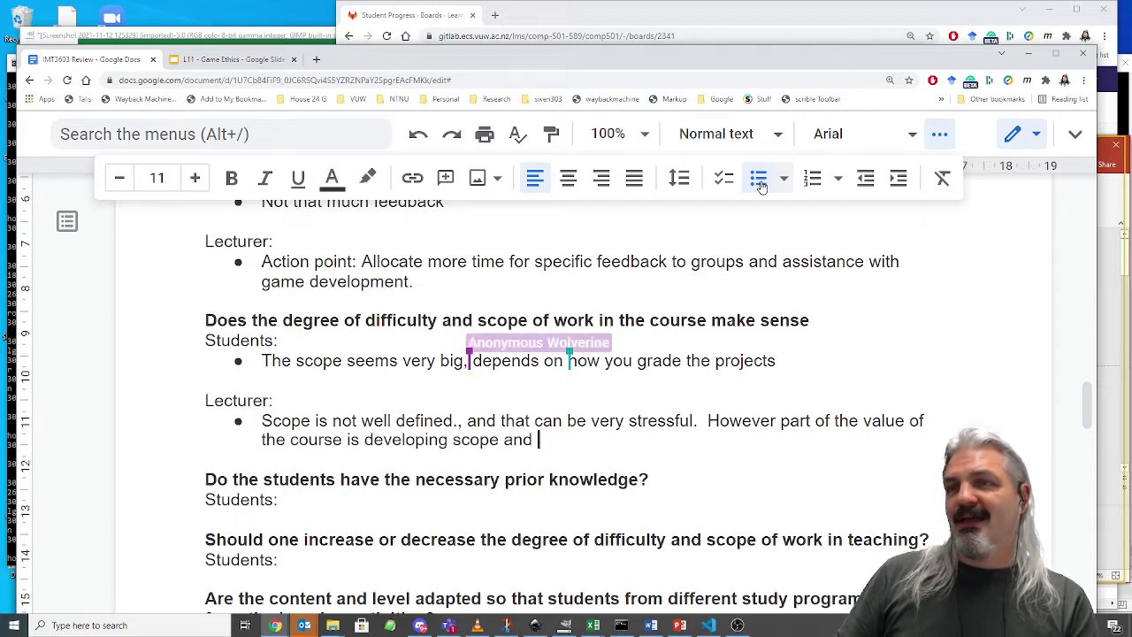
text(testing )
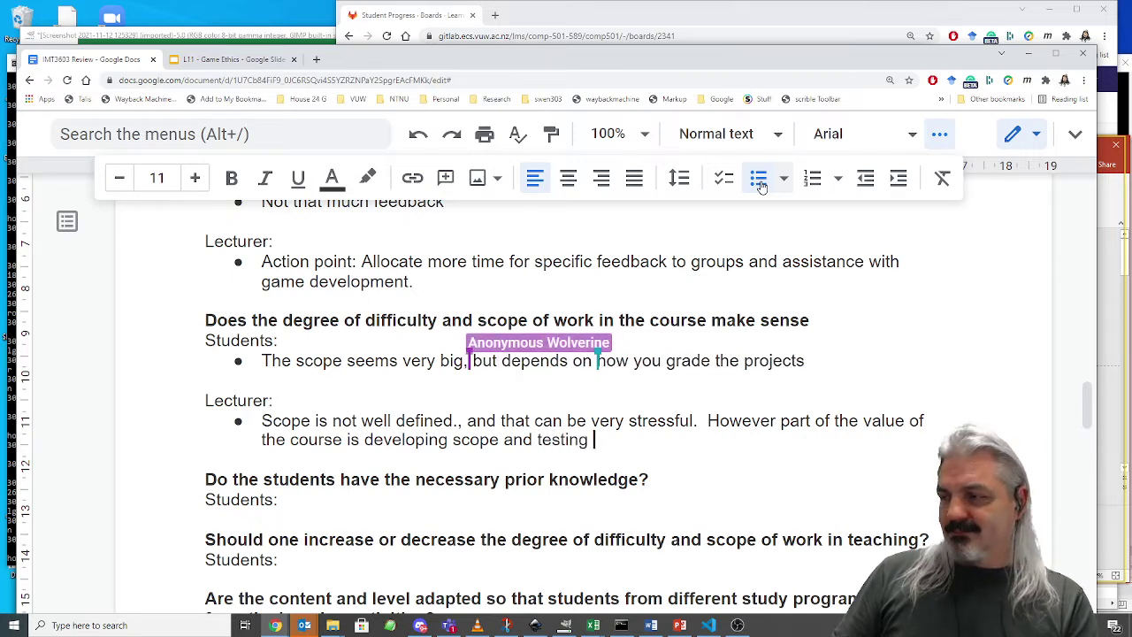
text(ability t)
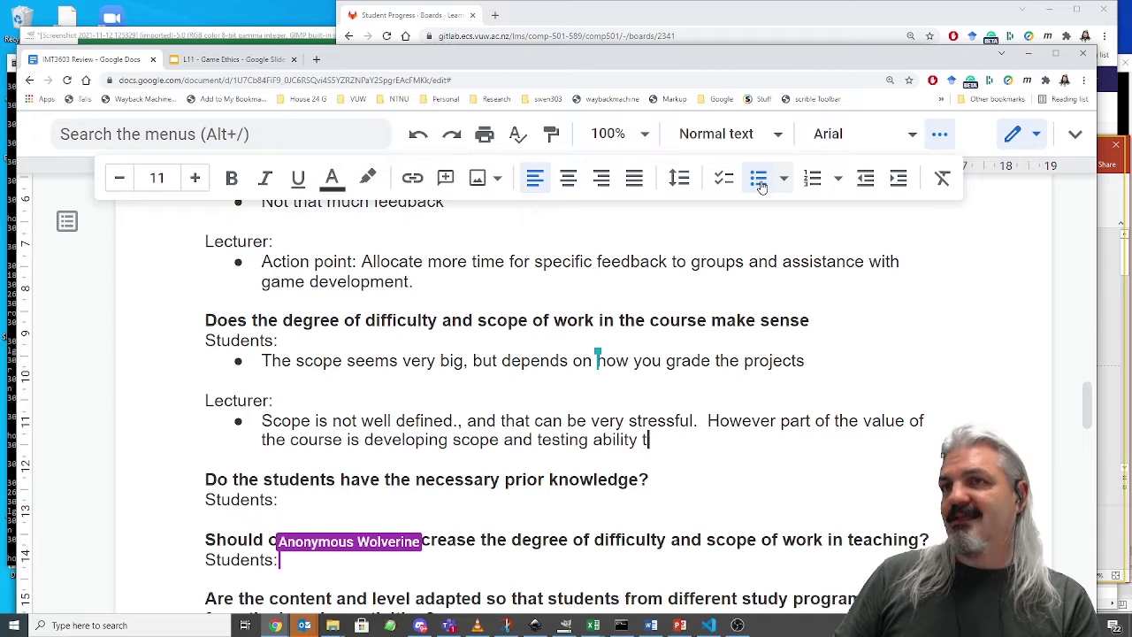
text(o estimate.)
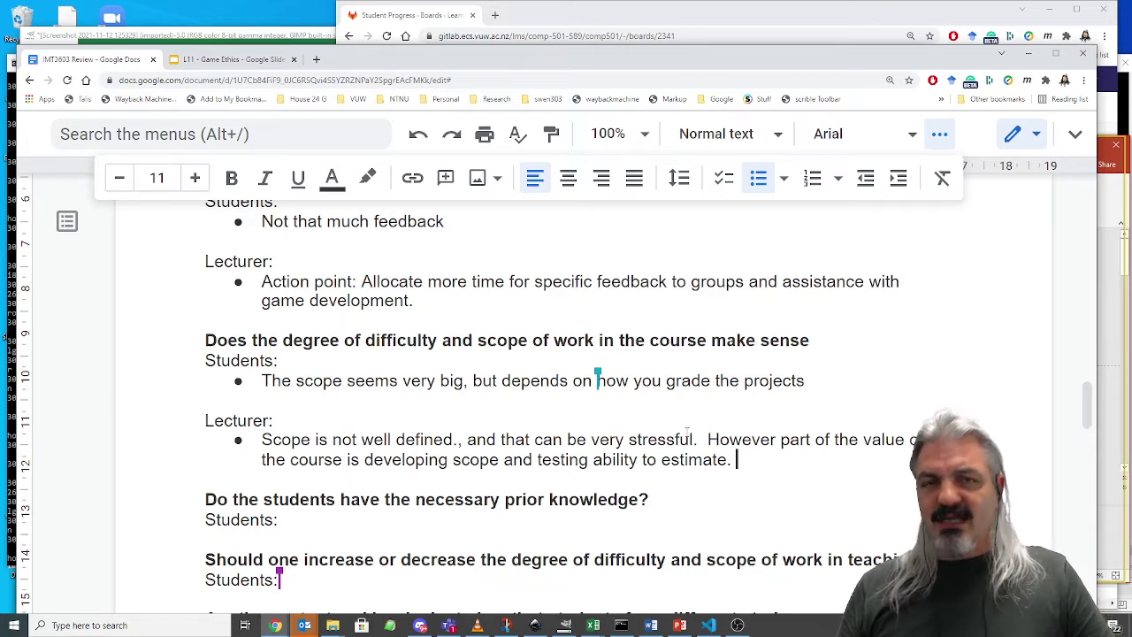
scroll(687, 431, up, 1)
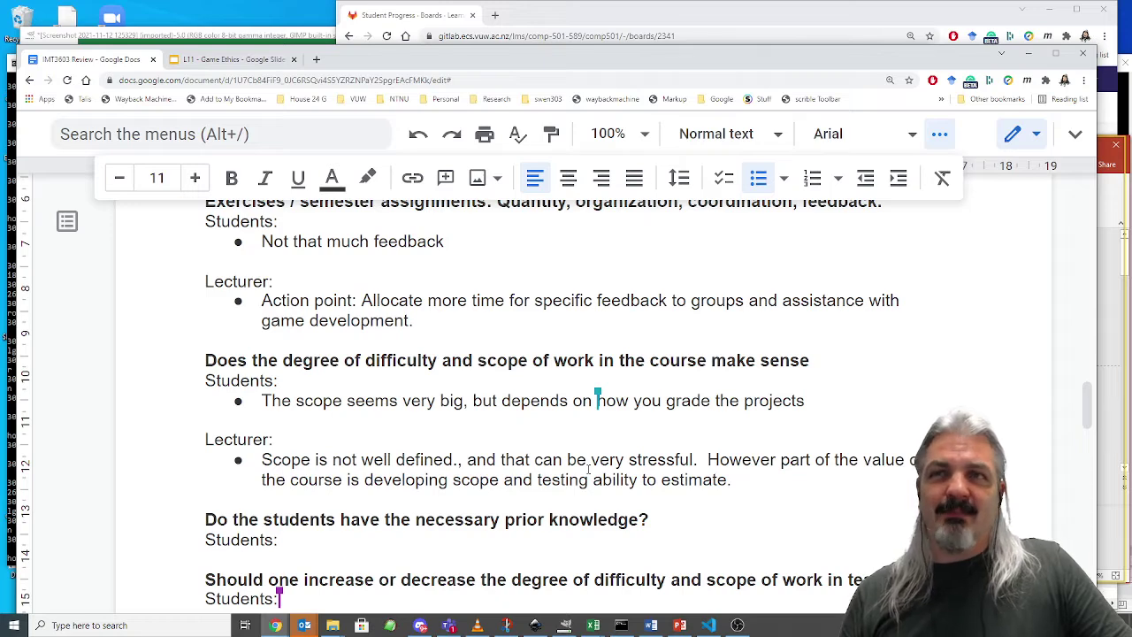
drag(668, 55, 670, 12)
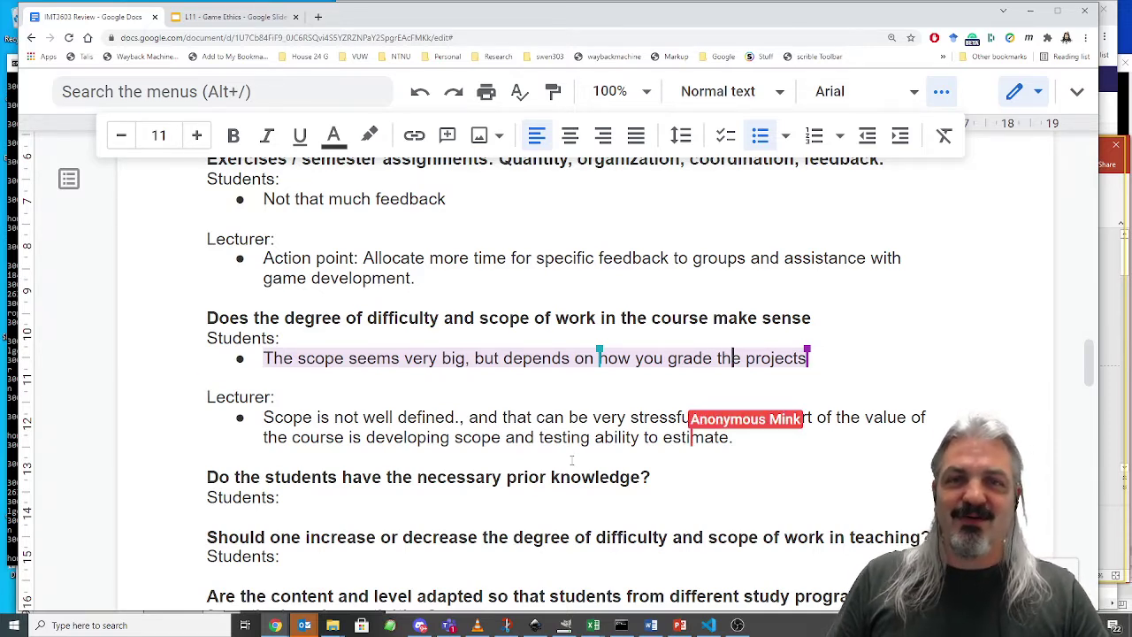
scroll(607, 518, down, 1)
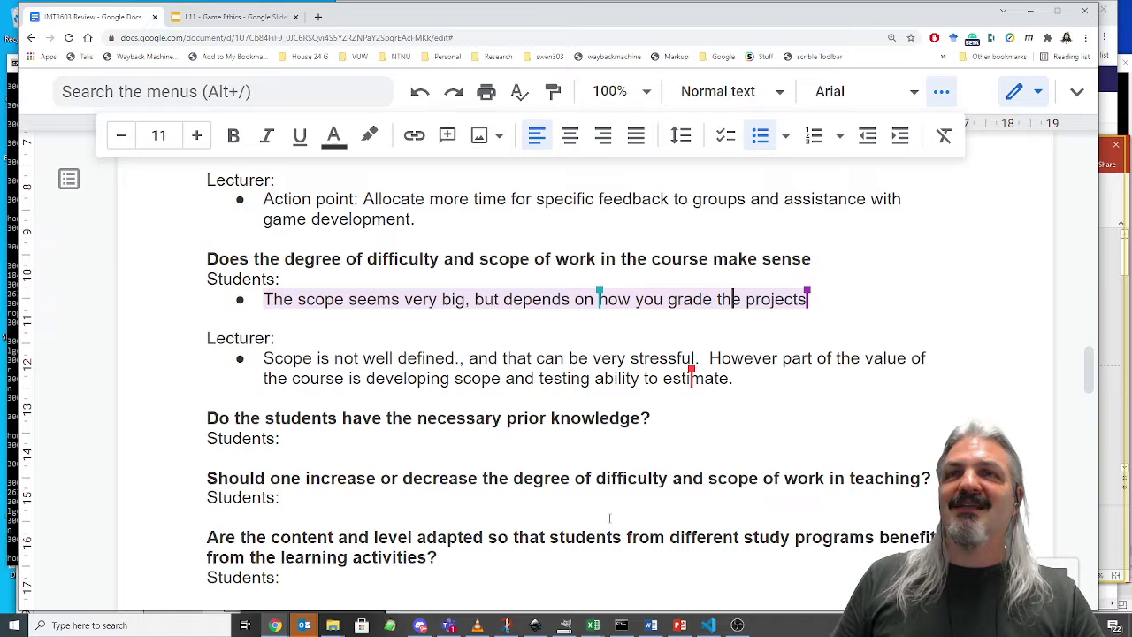
scroll(610, 519, down, 2)
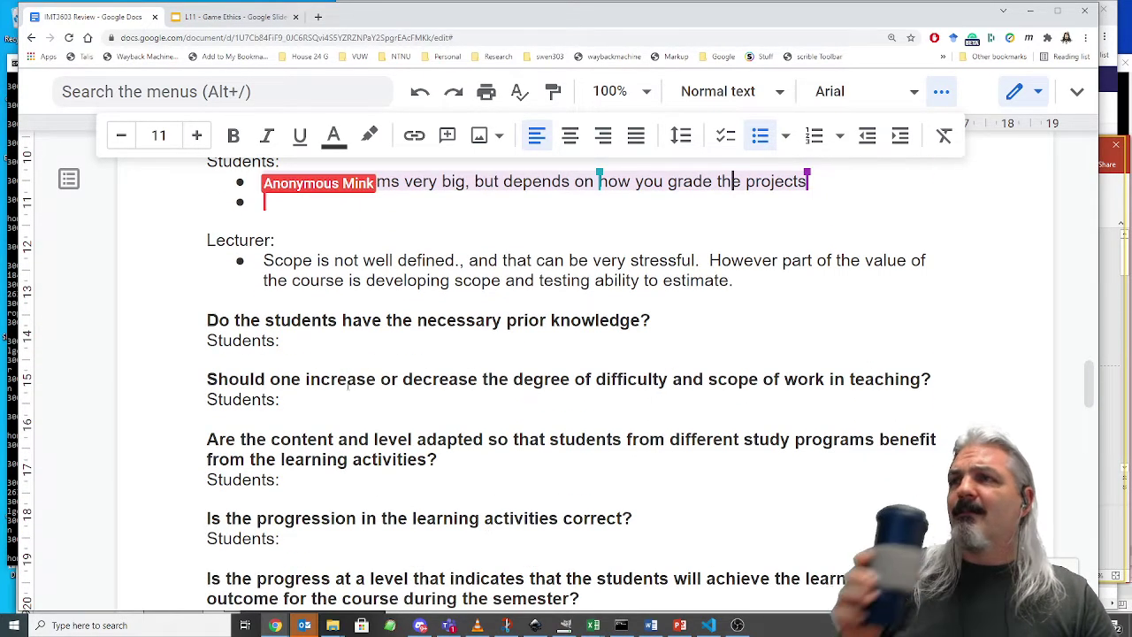
Start a bulleted line under the prior-knowledge question's 'Students:' label.
click(300, 343)
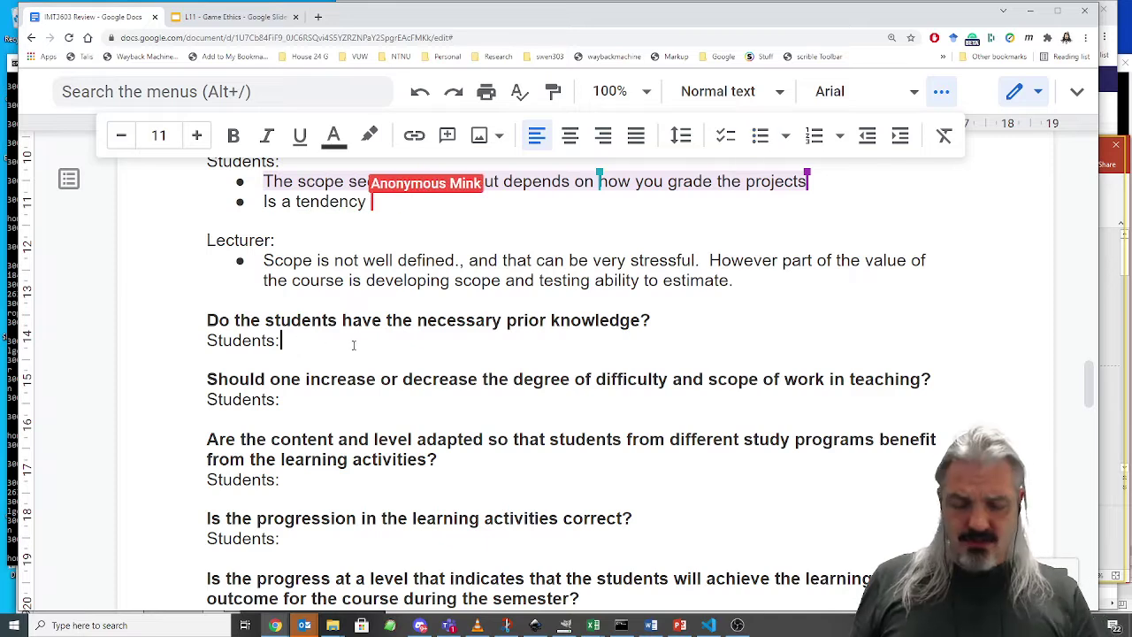
key(Return)
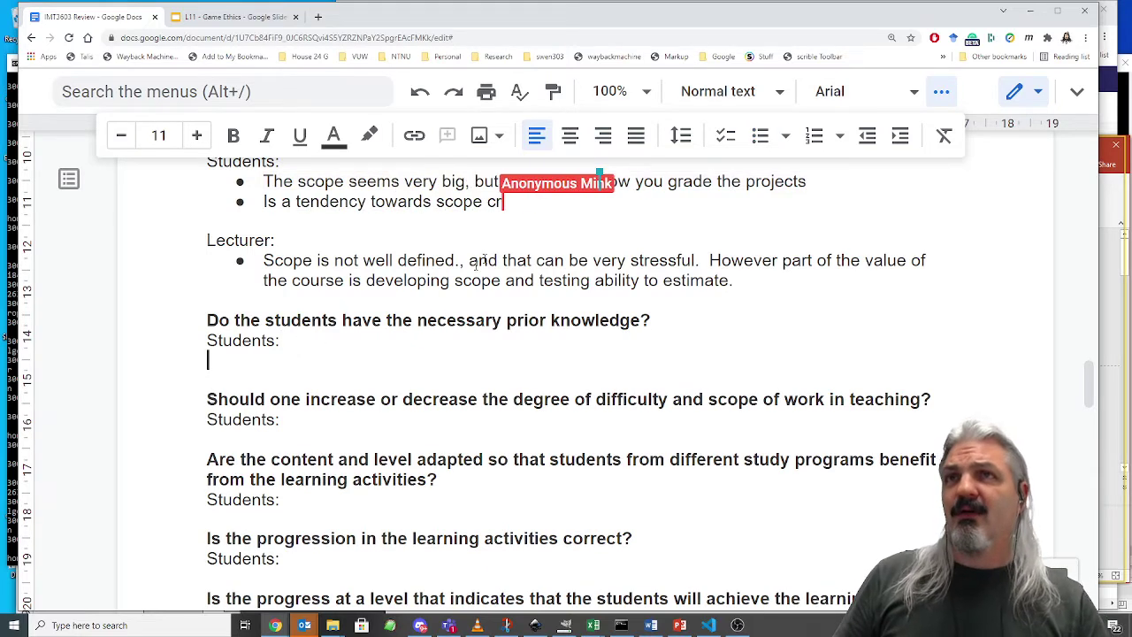
click(749, 138)
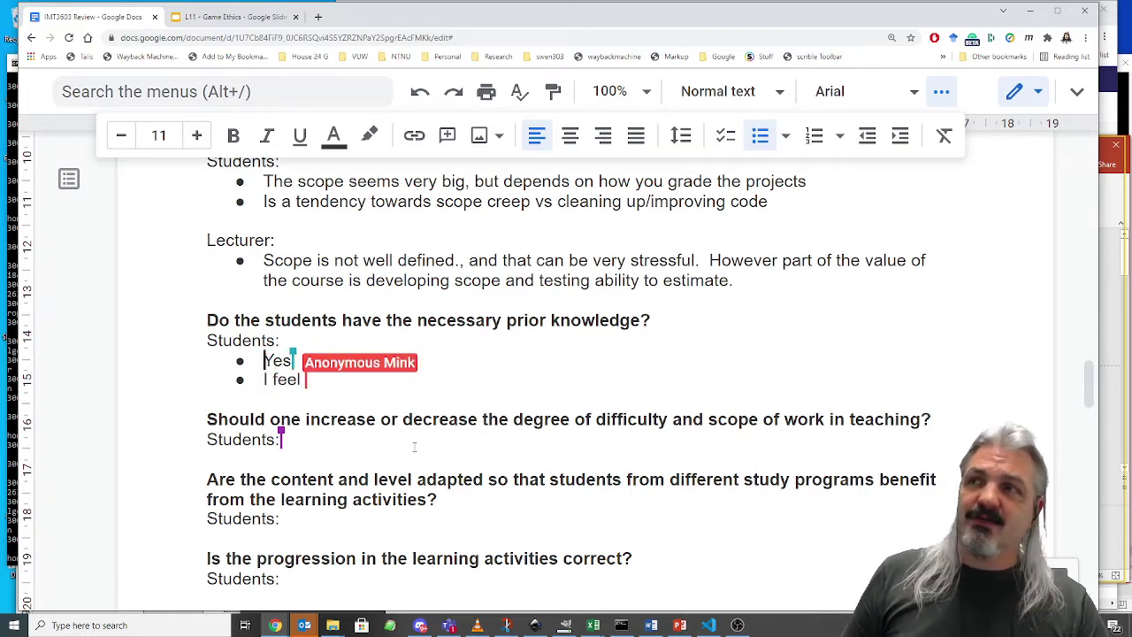
scroll(417, 482, down, 3)
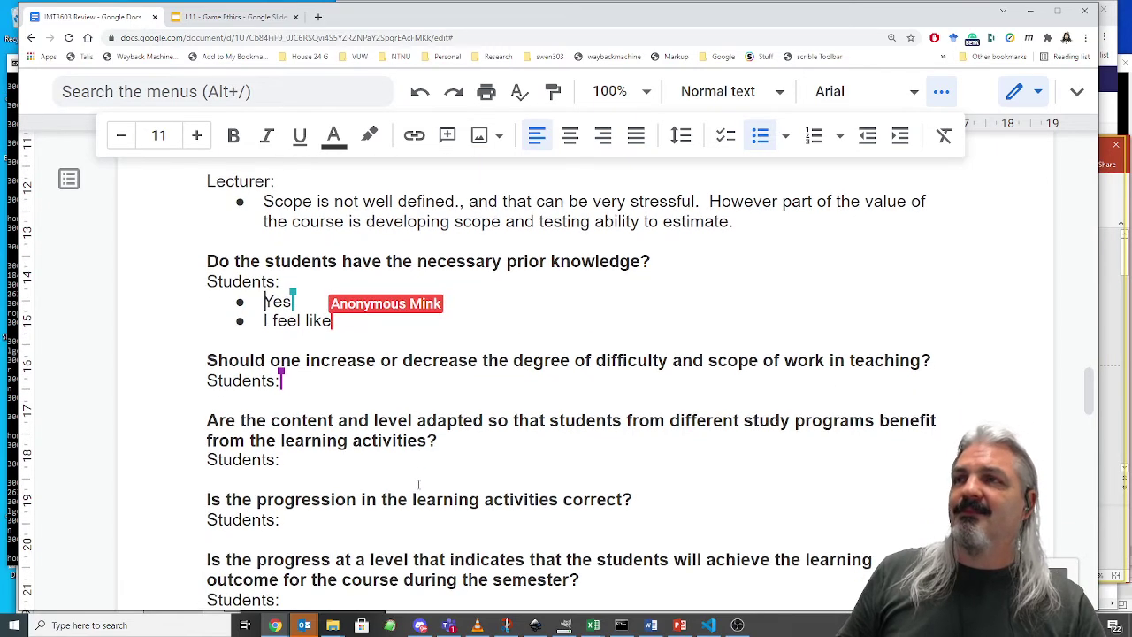